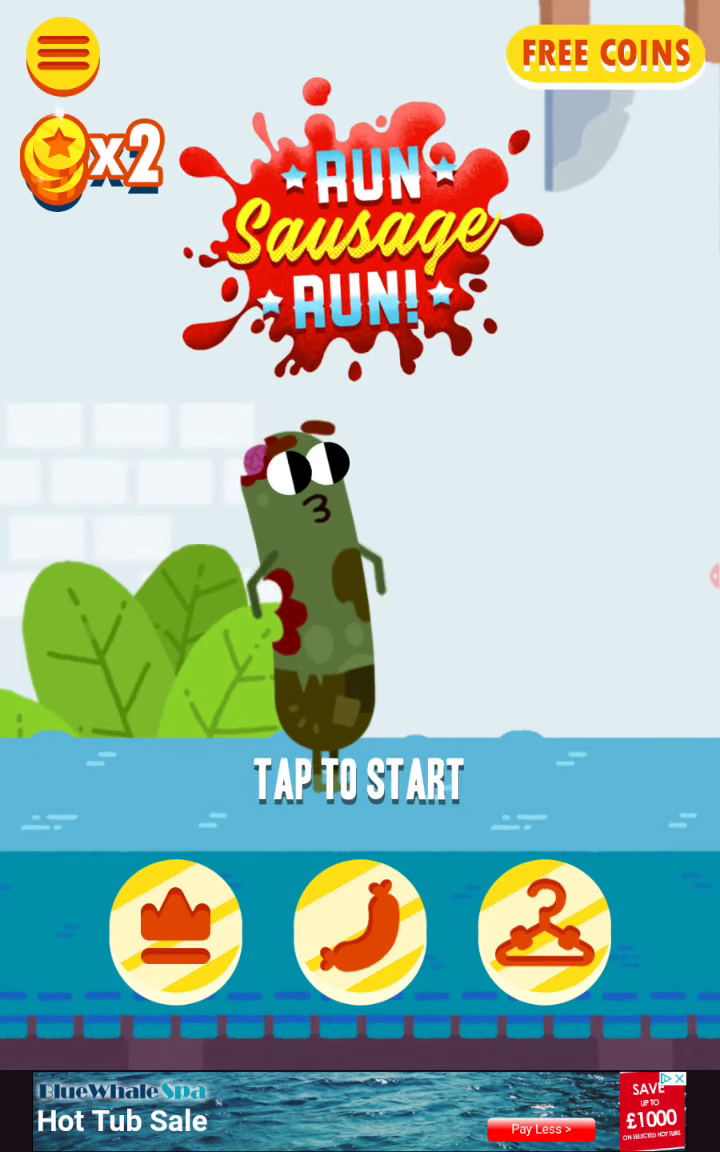
- Start a Run Sausage Run game from the TAP TO START title screen
{"action": "left_click", "coordinate": [360, 600]}
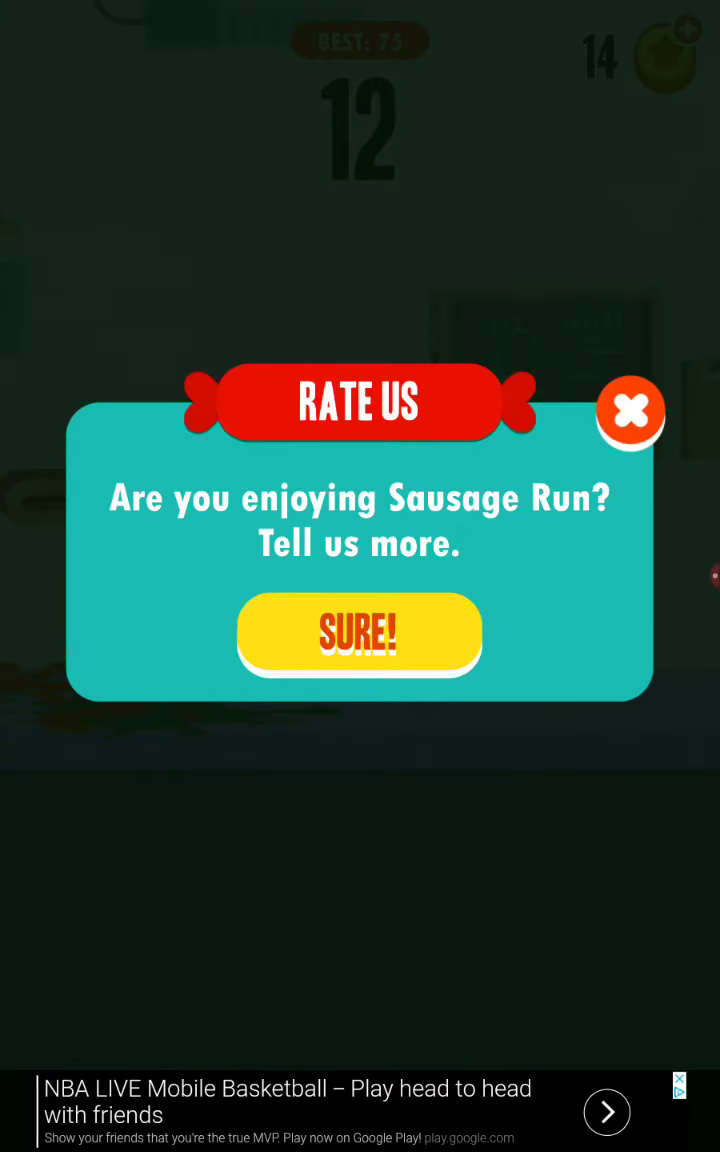
- Dismiss the Rate Us popup after the sausage is chopped at 12
{"action": "left_click", "coordinate": [631, 410]}
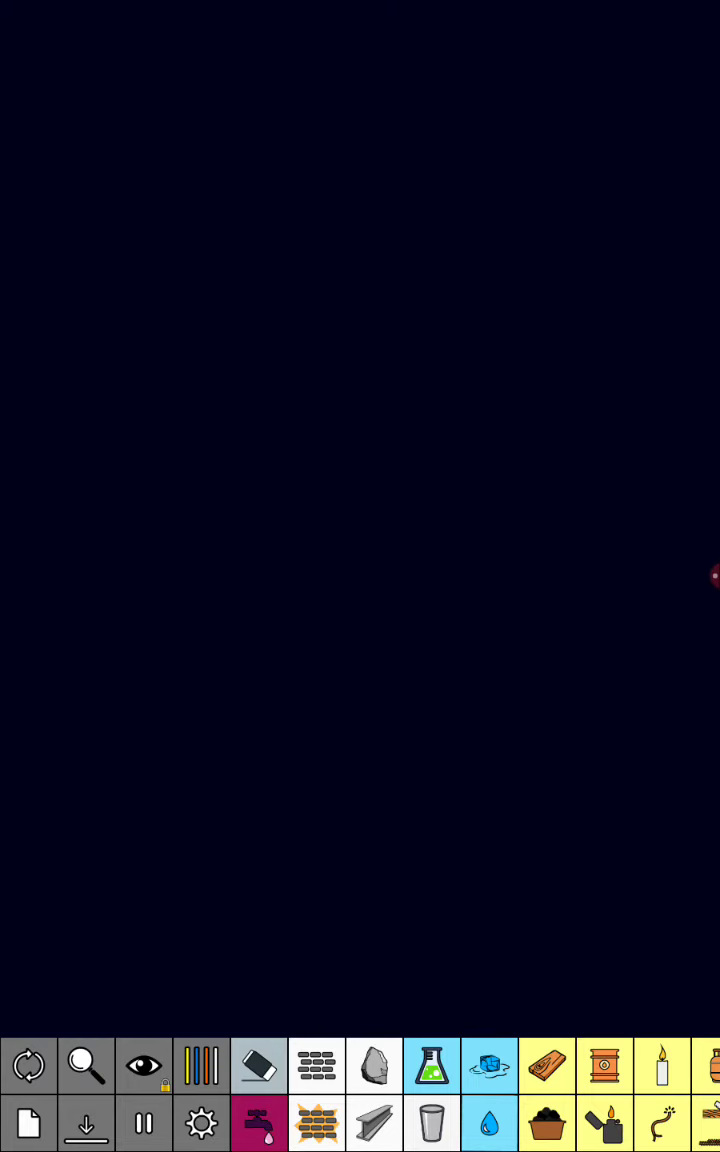
{"action": "left_click_drag", "start_coordinate": [600, 1095], "coordinate": [350, 1095]}
{"action": "left_click_drag", "start_coordinate": [620, 1095], "coordinate": [265, 1095]}
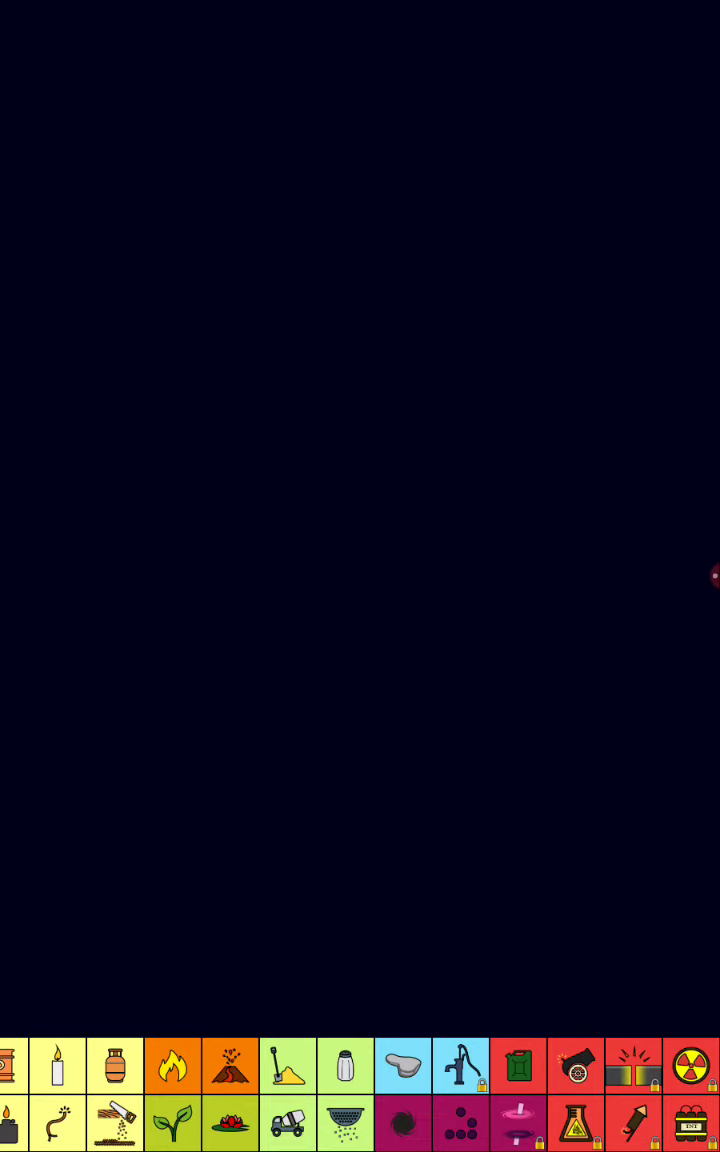
{"action": "mouse_move", "coordinate": [200, 1095]}
{"action": "left_mouse_down"}
{"action": "mouse_move", "coordinate": [500, 1095]}
{"action": "mouse_move", "coordinate": [250, 1095]}
{"action": "left_mouse_up"}
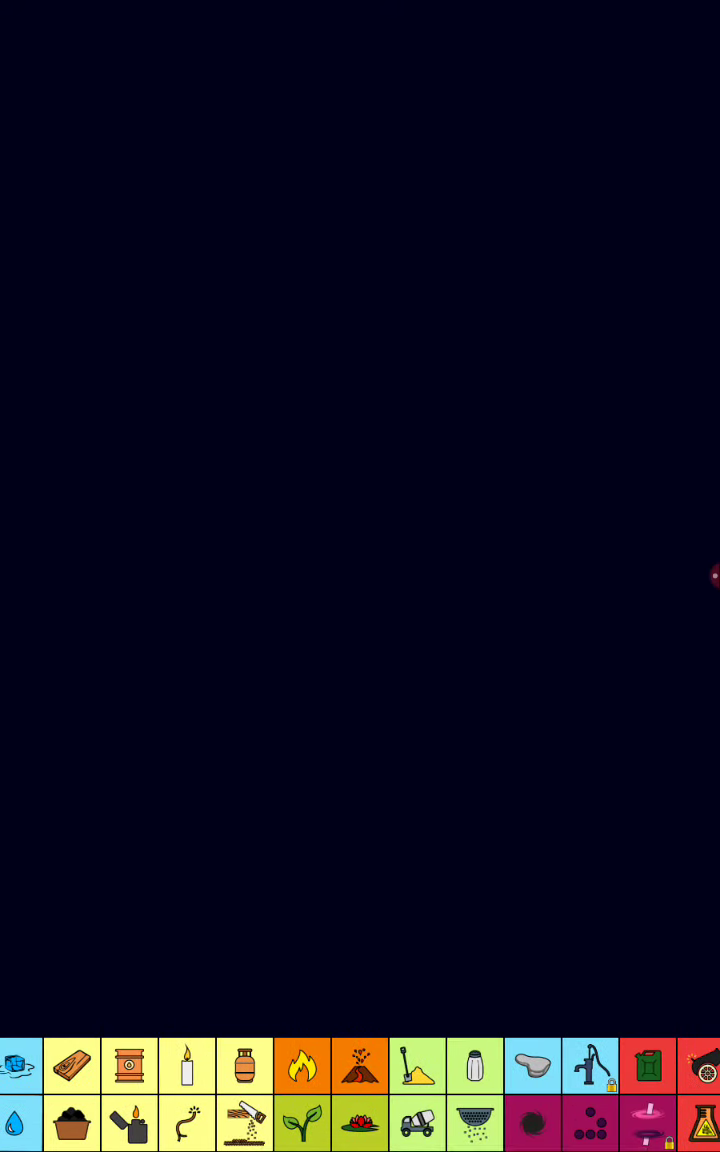
- Choose Petrol from the bottom element toolbar
{"action": "left_click", "coordinate": [648, 1065]}
- Draw two petrol strokes along the bottom, then spread saw dust over them
{"action": "mouse_move", "coordinate": [130, 500]}
{"action": "left_mouse_down"}
{"action": "mouse_move", "coordinate": [320, 490]}
{"action": "mouse_move", "coordinate": [500, 580]}
{"action": "mouse_move", "coordinate": [540, 730]}
{"action": "mouse_move", "coordinate": [300, 725]}
{"action": "left_mouse_up"}
{"action": "left_click_drag", "start_coordinate": [250, 600], "coordinate": [20, 810]}
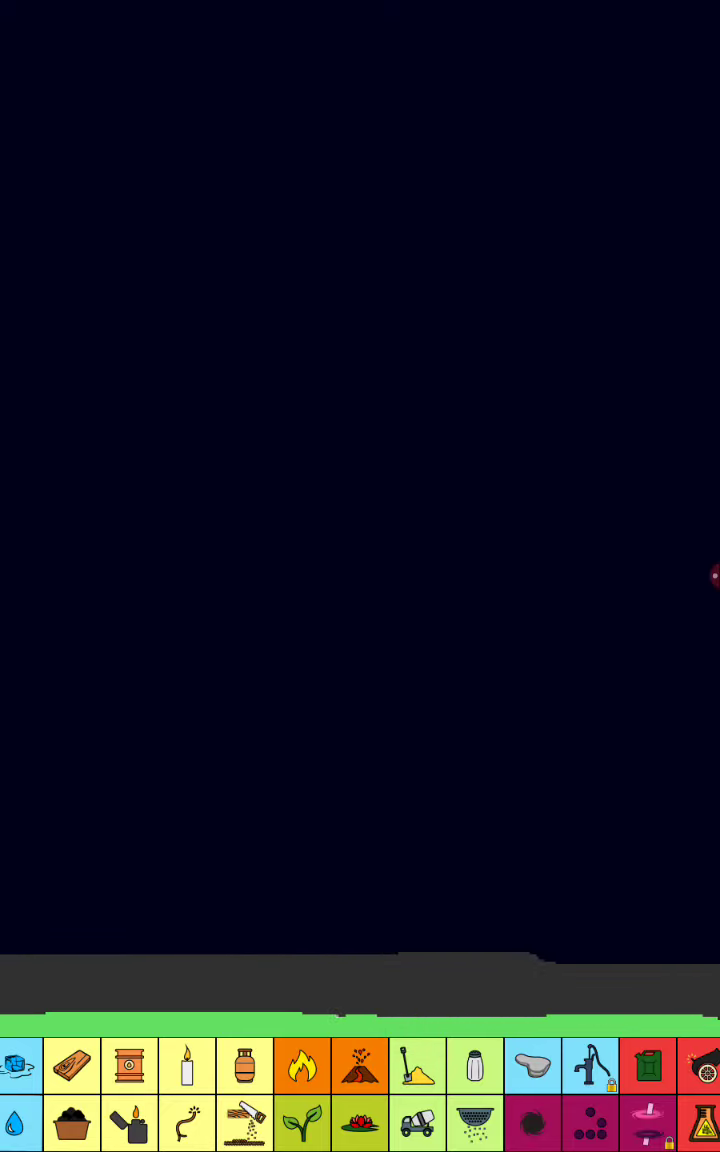
{"action": "left_click", "coordinate": [245, 1123]}
{"action": "mouse_move", "coordinate": [75, 920]}
{"action": "left_mouse_down"}
{"action": "mouse_move", "coordinate": [244, 640]}
{"action": "mouse_move", "coordinate": [343, 660]}
{"action": "mouse_move", "coordinate": [424, 645]}
{"action": "mouse_move", "coordinate": [560, 690]}
{"action": "mouse_move", "coordinate": [599, 728]}
{"action": "mouse_move", "coordinate": [605, 765]}
{"action": "mouse_move", "coordinate": [400, 785]}
{"action": "mouse_move", "coordinate": [100, 760]}
{"action": "mouse_move", "coordinate": [527, 612]}
{"action": "left_mouse_up"}
{"action": "left_click", "coordinate": [245, 1123]}
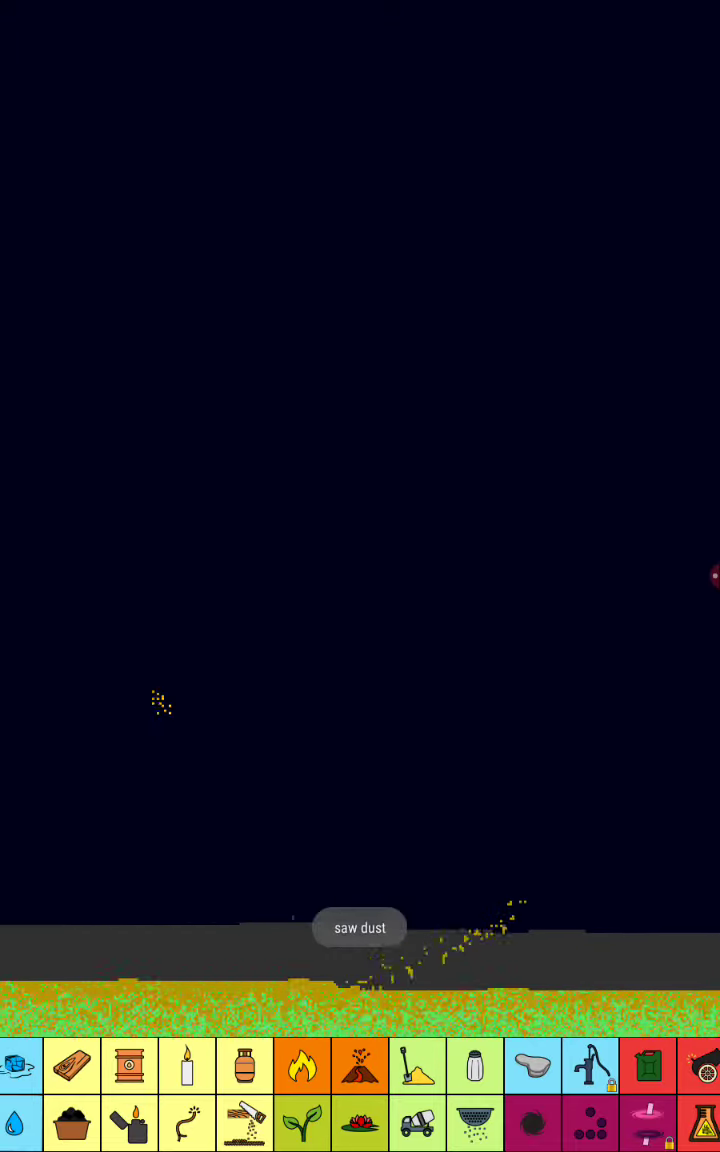
{"action": "mouse_move", "coordinate": [154, 694]}
{"action": "left_mouse_down"}
{"action": "mouse_move", "coordinate": [231, 638]}
{"action": "mouse_move", "coordinate": [527, 668]}
{"action": "mouse_move", "coordinate": [715, 785]}
{"action": "left_mouse_up"}
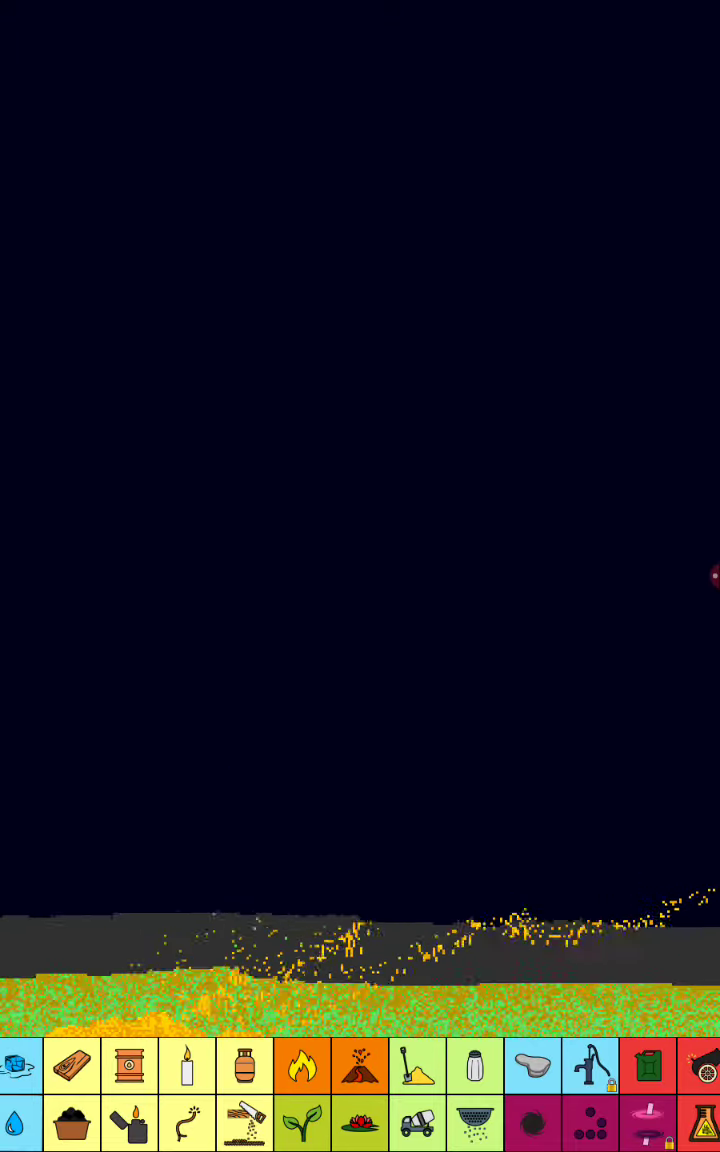
{"action": "left_click_drag", "start_coordinate": [200, 1095], "coordinate": [635, 1095]}
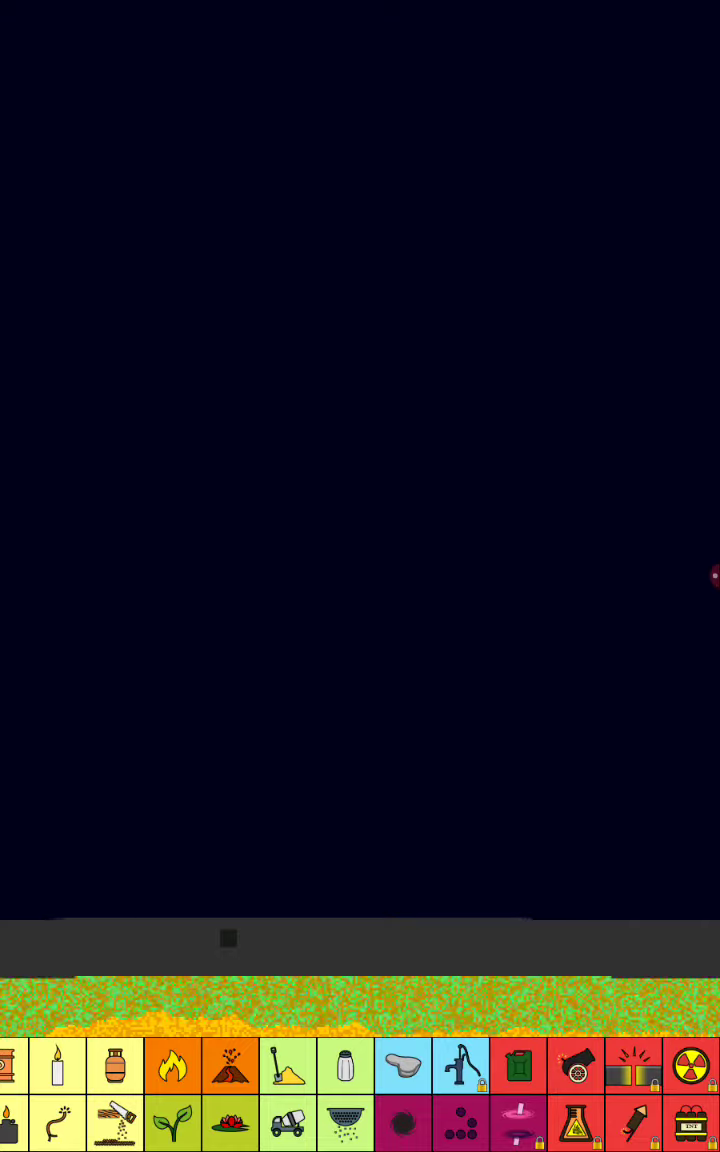
- Sprinkle a stroke of salt across the canvas and scroll the toolbar back
{"action": "left_click_drag", "start_coordinate": [77, 730], "coordinate": [450, 720]}
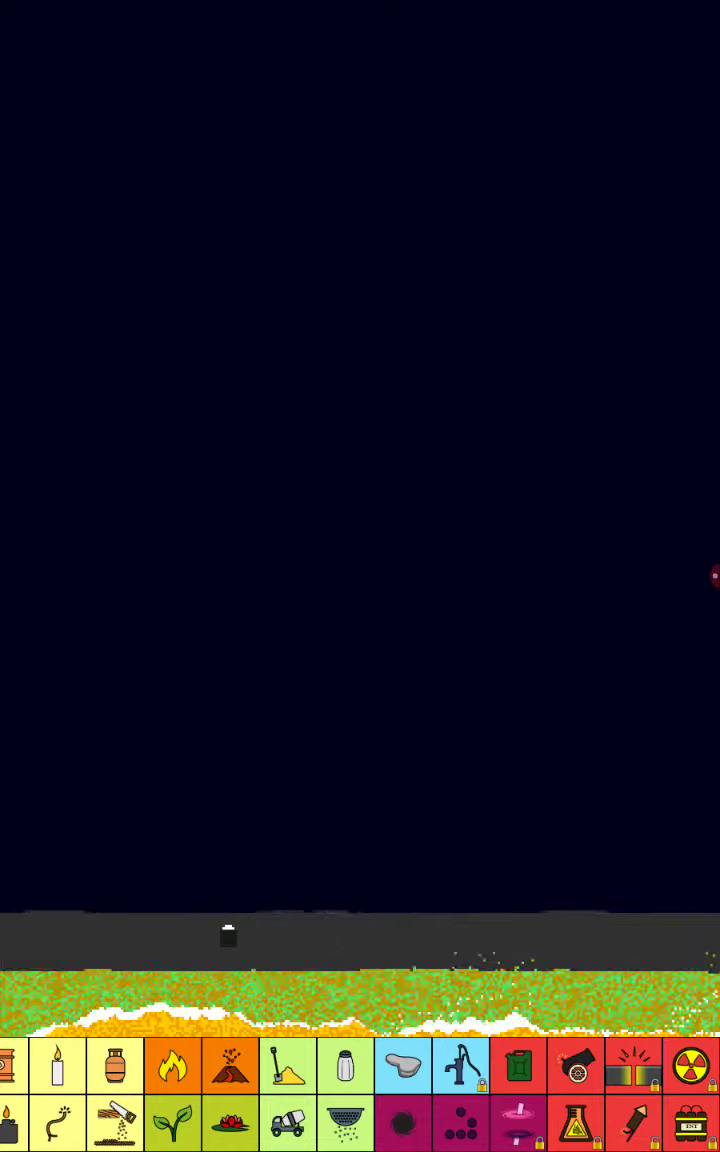
{"action": "mouse_move", "coordinate": [300, 1095]}
{"action": "left_mouse_down"}
{"action": "mouse_move", "coordinate": [564, 1095]}
{"action": "mouse_move", "coordinate": [516, 1095]}
{"action": "left_mouse_up"}
{"action": "left_click_drag", "start_coordinate": [300, 1095], "coordinate": [425, 1095]}
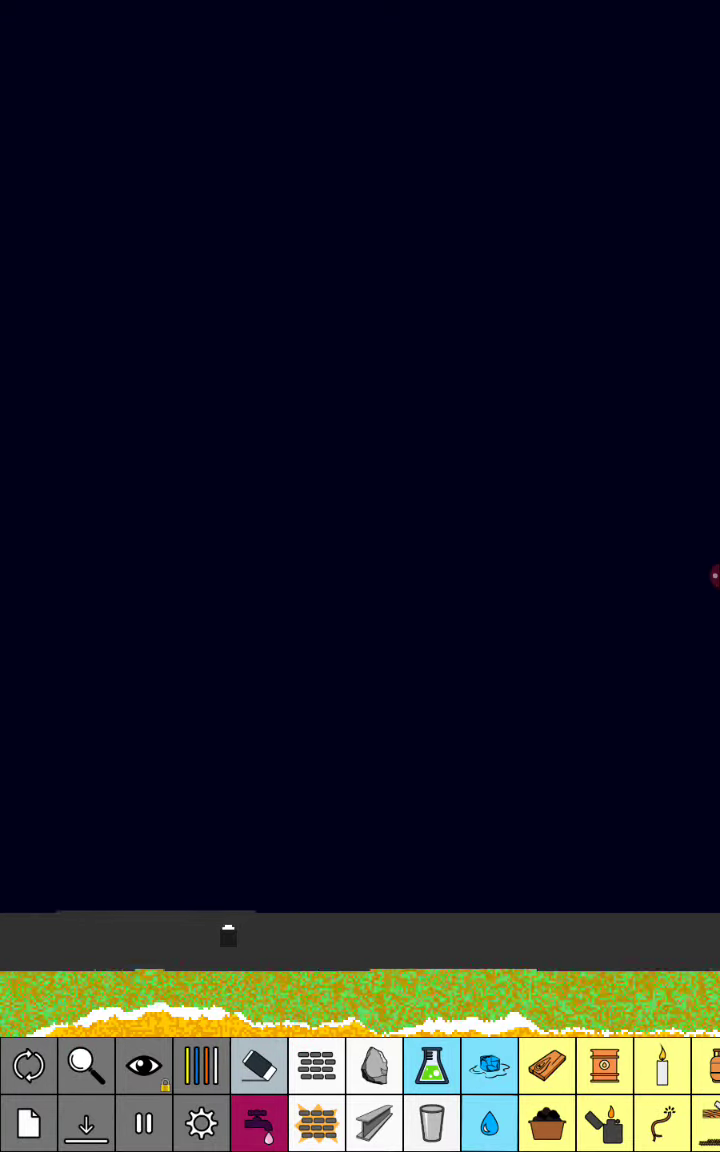
{"action": "left_click_drag", "start_coordinate": [600, 1095], "coordinate": [488, 1095]}
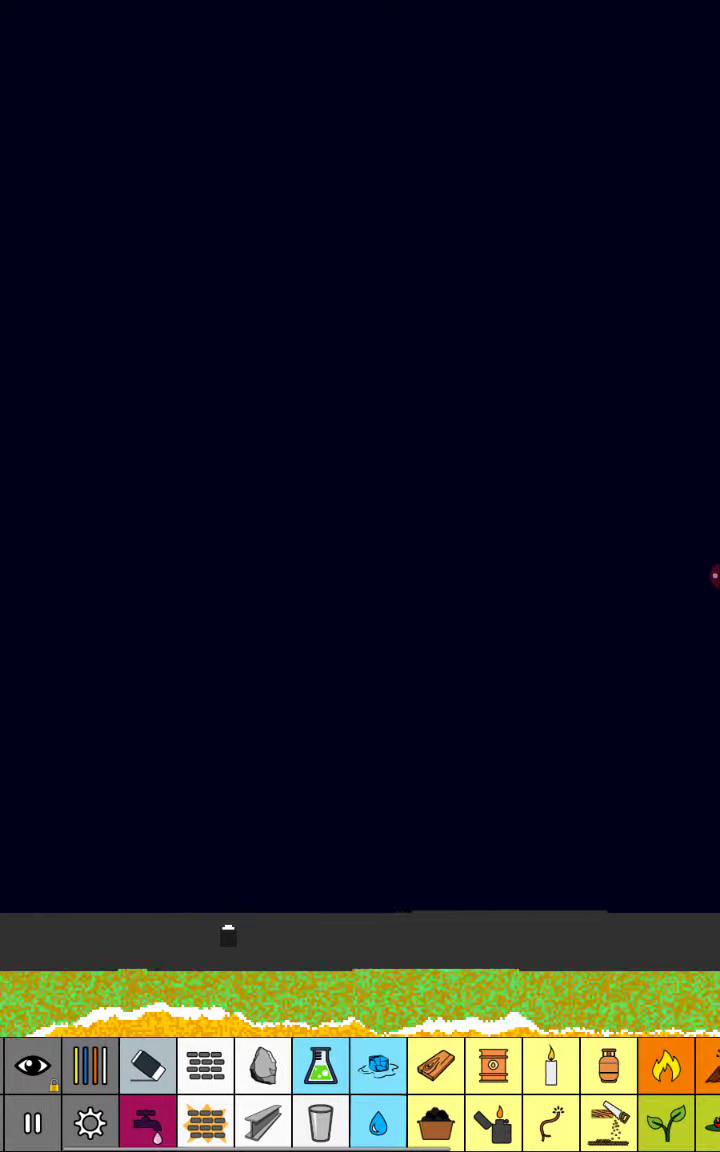
- Spread Methane Gas across the top of the canvas and down the right side
{"action": "left_click", "coordinate": [609, 1066]}
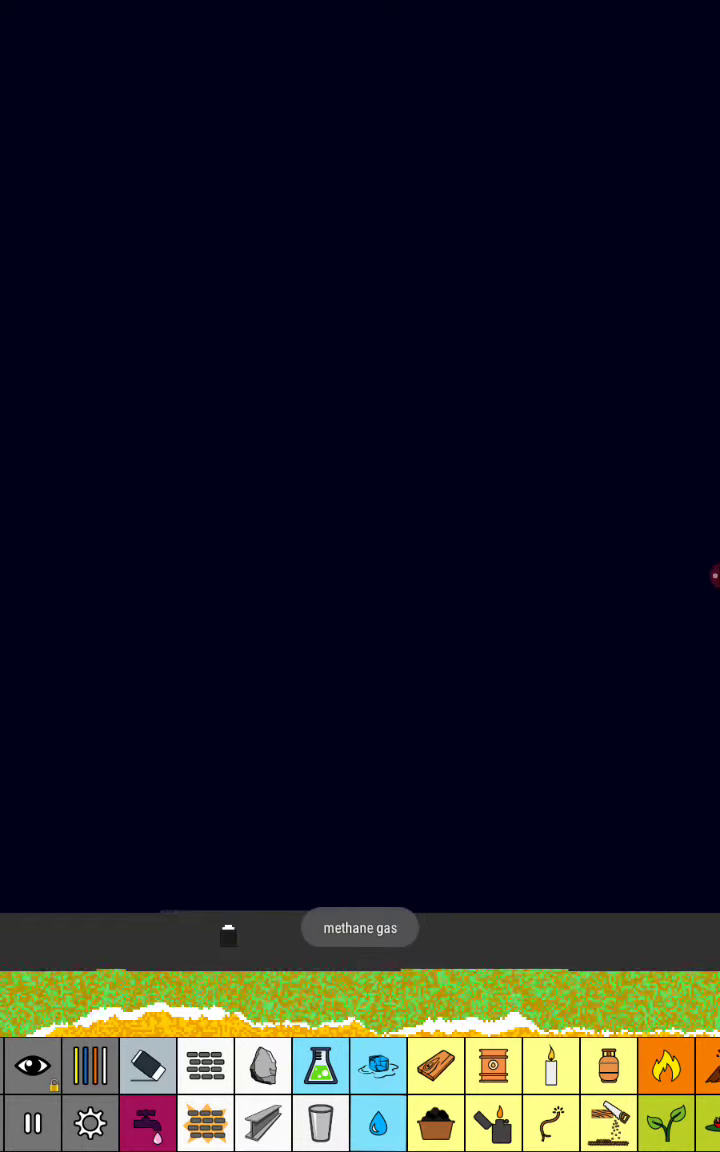
{"action": "mouse_move", "coordinate": [20, 20]}
{"action": "left_mouse_down"}
{"action": "mouse_move", "coordinate": [510, 20]}
{"action": "mouse_move", "coordinate": [660, 120]}
{"action": "mouse_move", "coordinate": [650, 650]}
{"action": "mouse_move", "coordinate": [400, 580]}
{"action": "mouse_move", "coordinate": [190, 400]}
{"action": "mouse_move", "coordinate": [100, 585]}
{"action": "mouse_move", "coordinate": [120, 160]}
{"action": "left_mouse_up"}
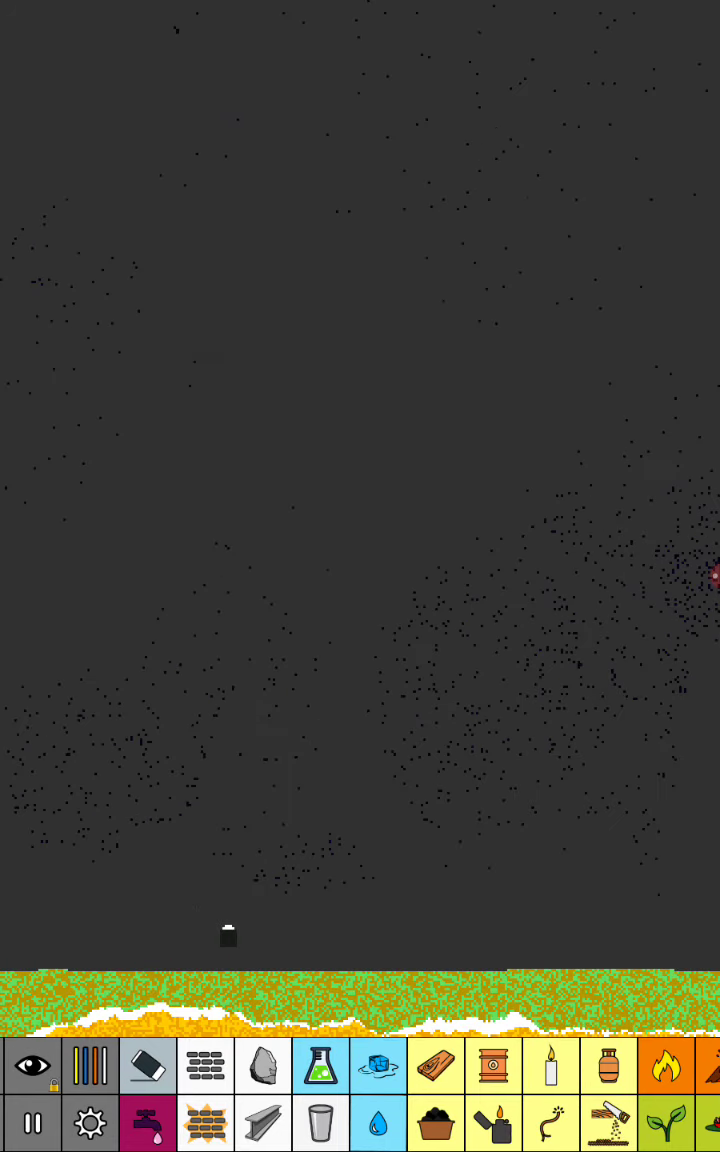
{"action": "scroll", "coordinate": [360, 1094], "scroll_direction": "right", "scroll_amount": 3}
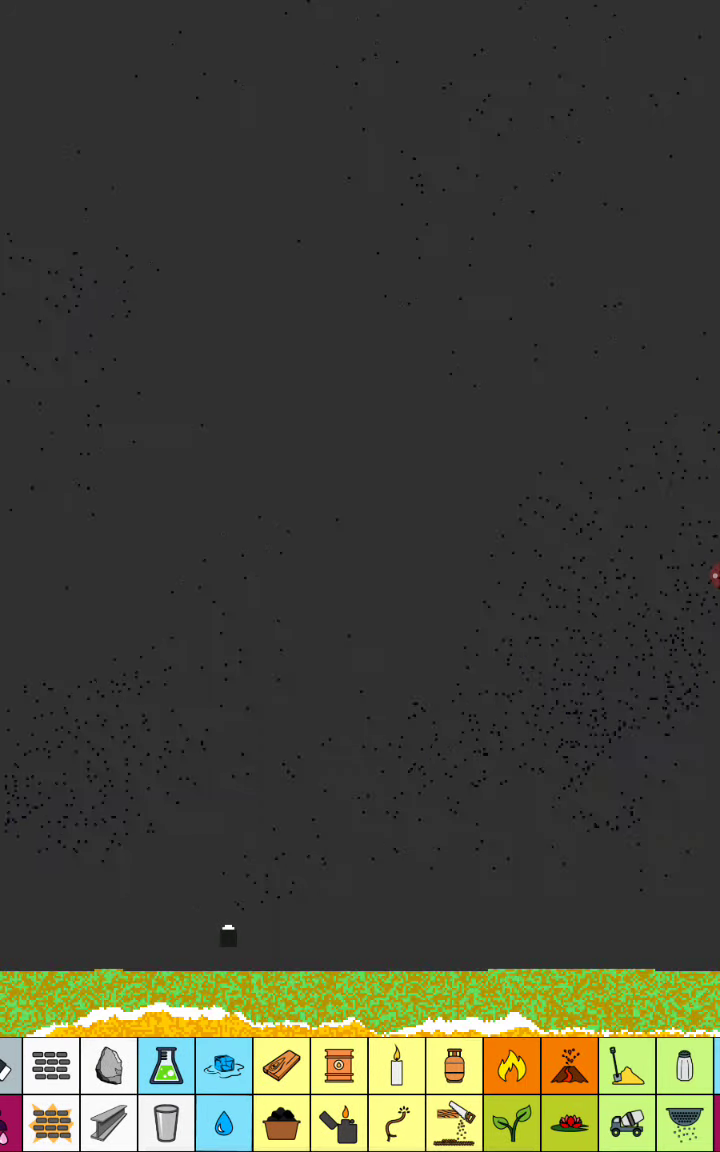
- Select Magma as the material, switching over from fire
{"action": "left_click", "coordinate": [569, 1065]}
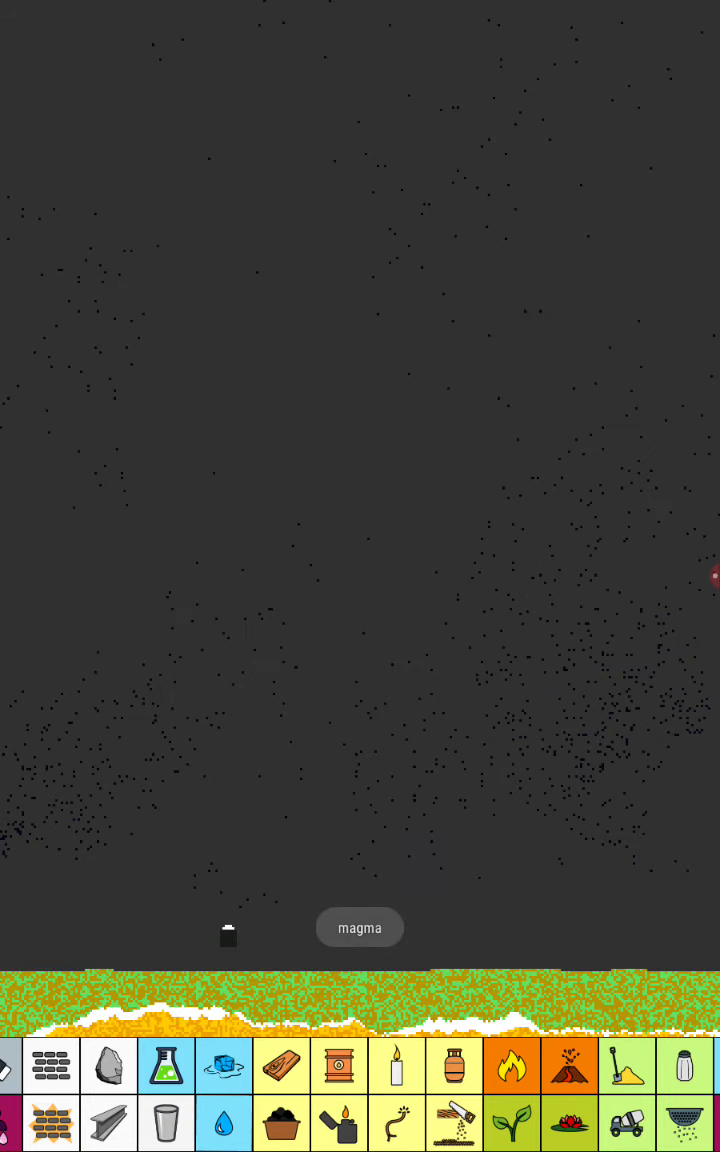
{"action": "left_click", "coordinate": [569, 1065]}
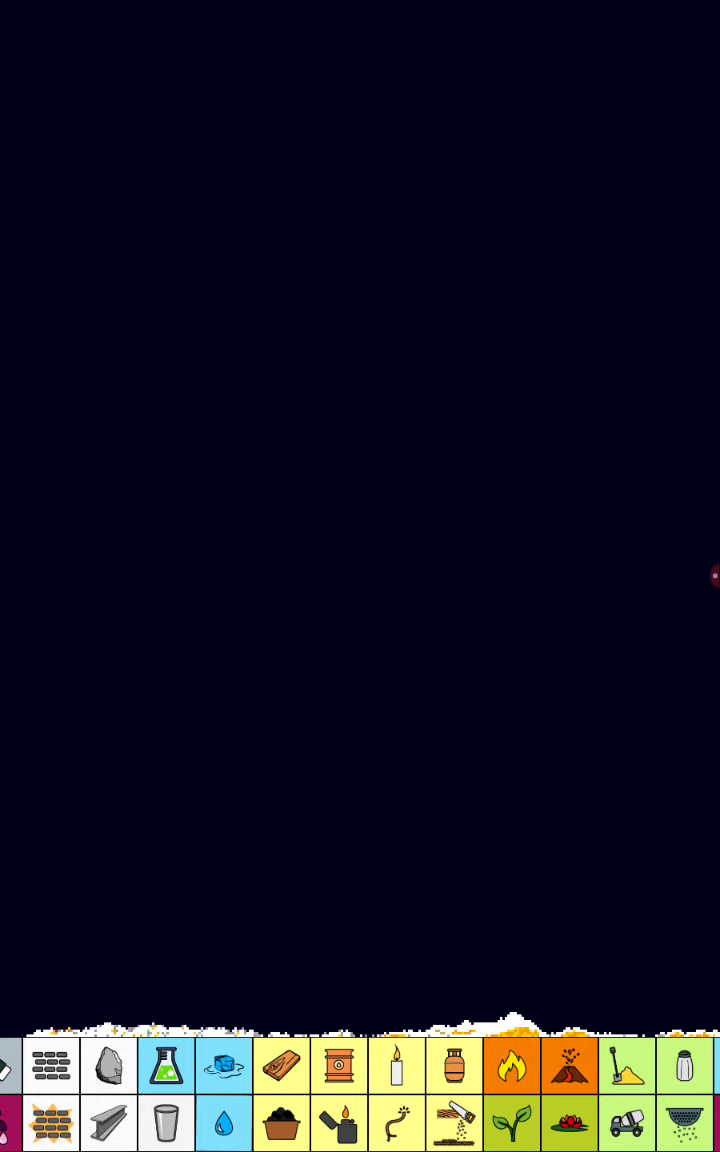
- Show the screen recorder controls and start the Best Fails Compilation 2018 video
{"action": "left_click", "coordinate": [714, 575]}
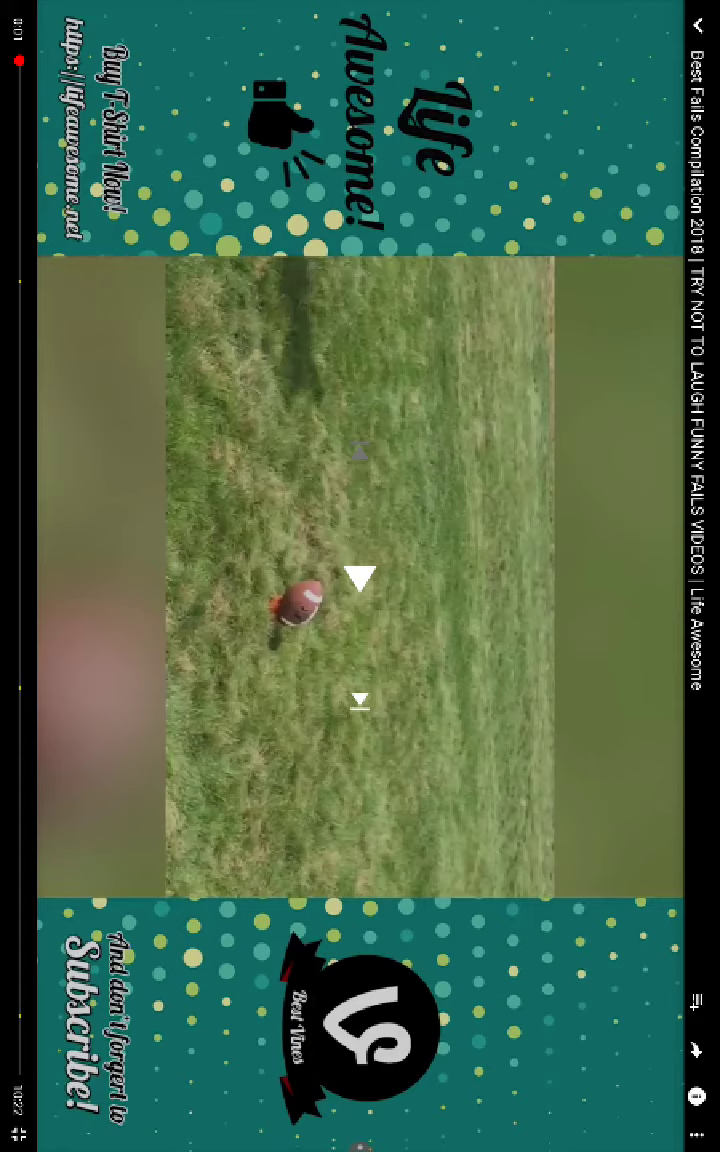
{"action": "left_click", "coordinate": [360, 578]}
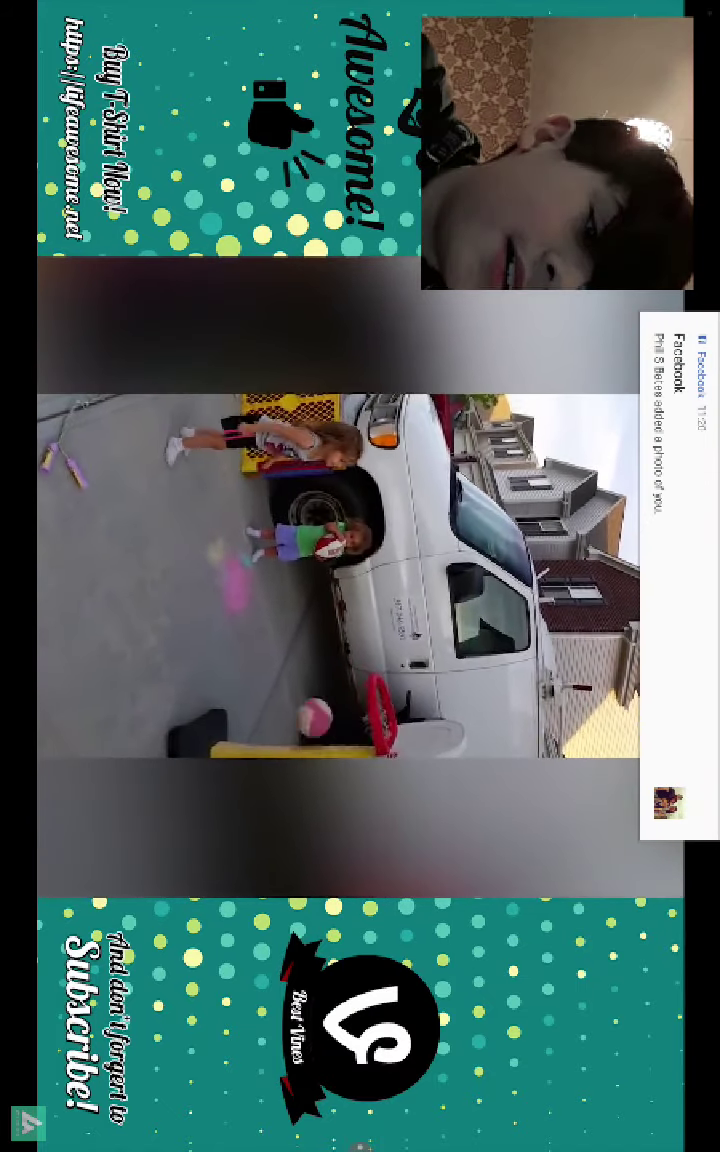
- Bring up the screen recorder's stop and pause controls during playback
{"action": "left_click", "coordinate": [360, 1133]}
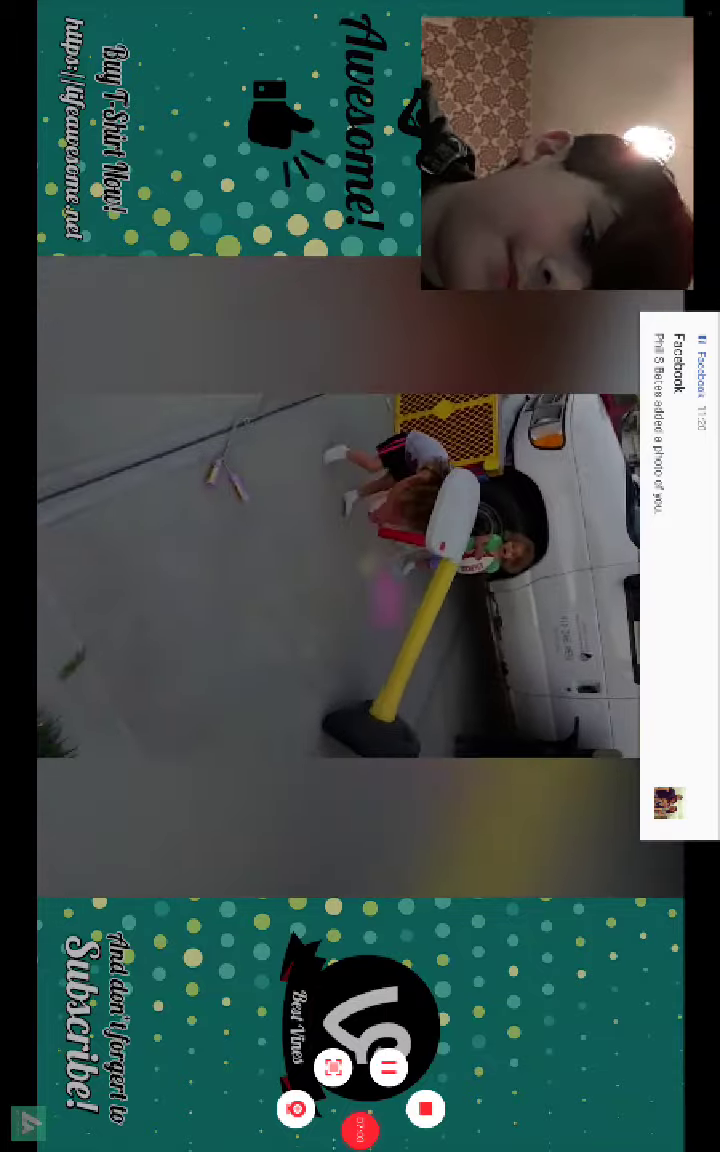